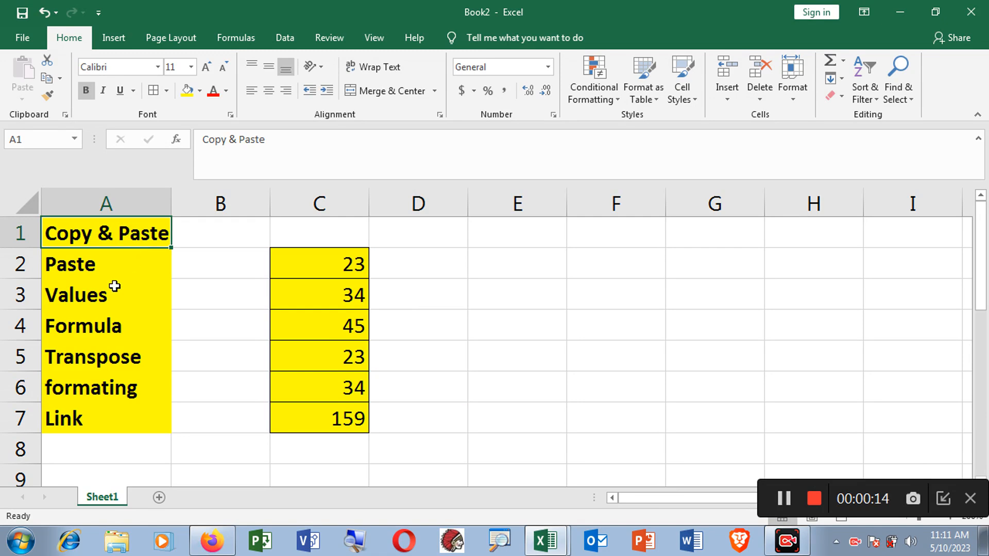
Review the paste-option labels in A2:A7, the numbers in C2:C6 and the total formula in C7.
{"action": "left_click", "coordinate": [90, 264]}
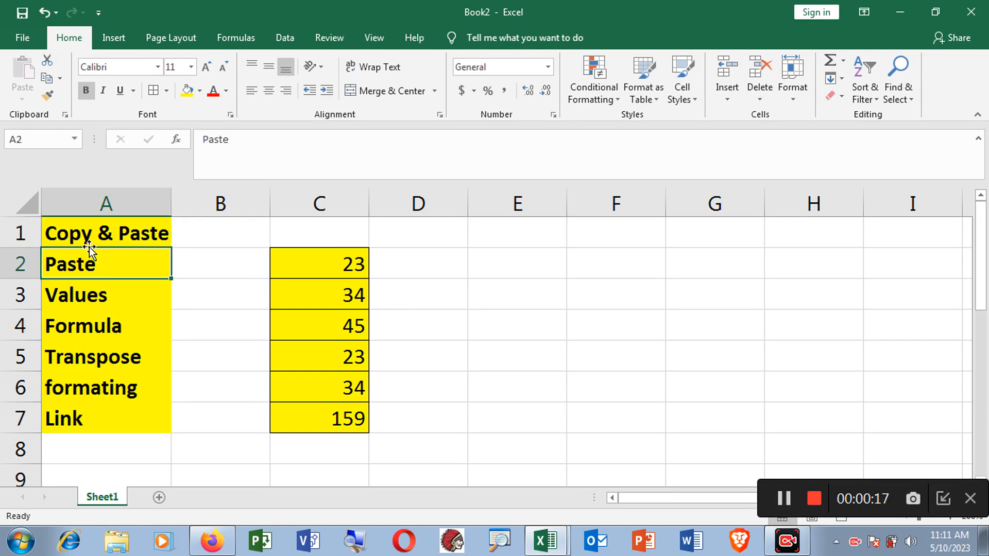
{"action": "left_click", "coordinate": [89, 304]}
{"action": "left_click", "coordinate": [96, 326]}
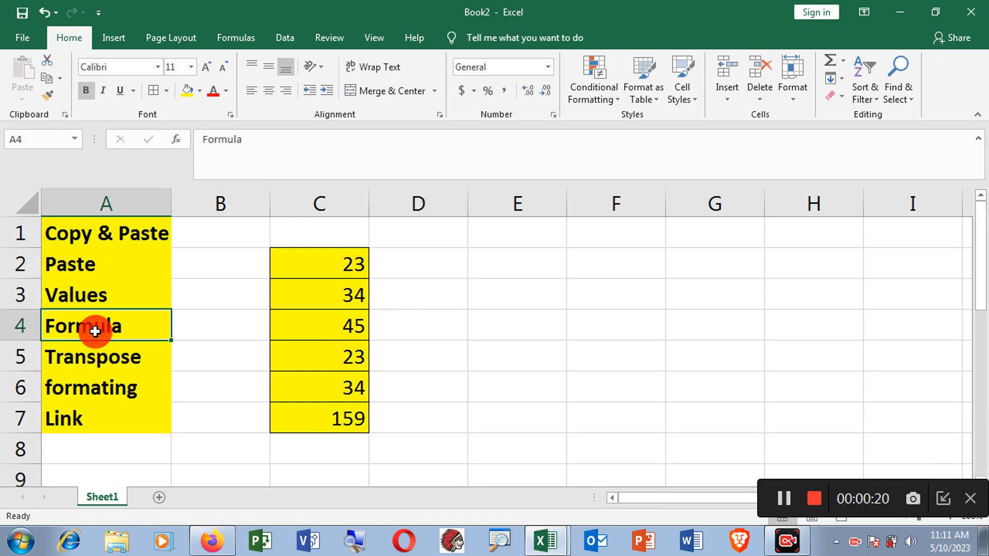
{"action": "left_click", "coordinate": [96, 366]}
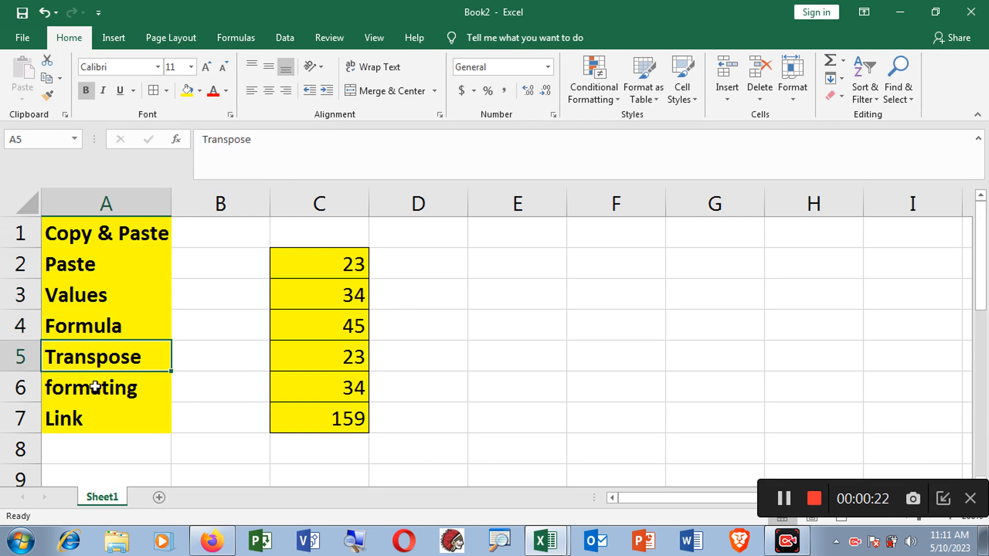
{"action": "left_click", "coordinate": [95, 388]}
{"action": "left_click", "coordinate": [92, 426]}
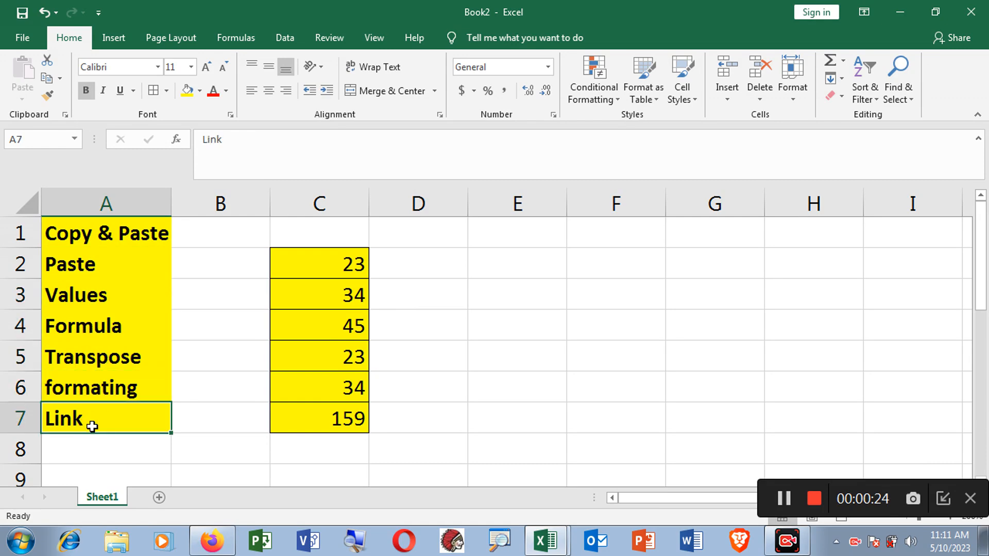
{"action": "left_click", "coordinate": [312, 264]}
{"action": "left_click_drag", "start_coordinate": [312, 265], "coordinate": [320, 399]}
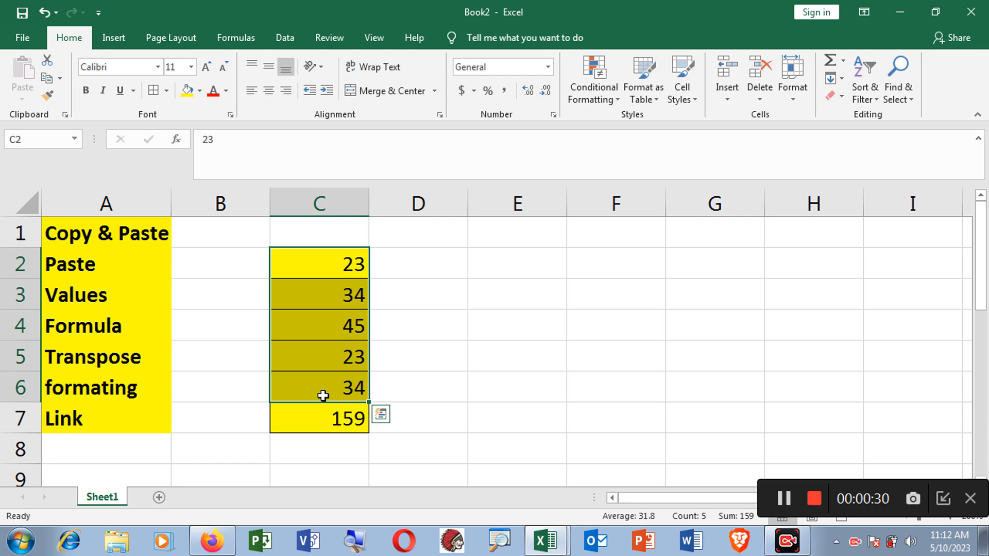
{"action": "left_click", "coordinate": [328, 419]}
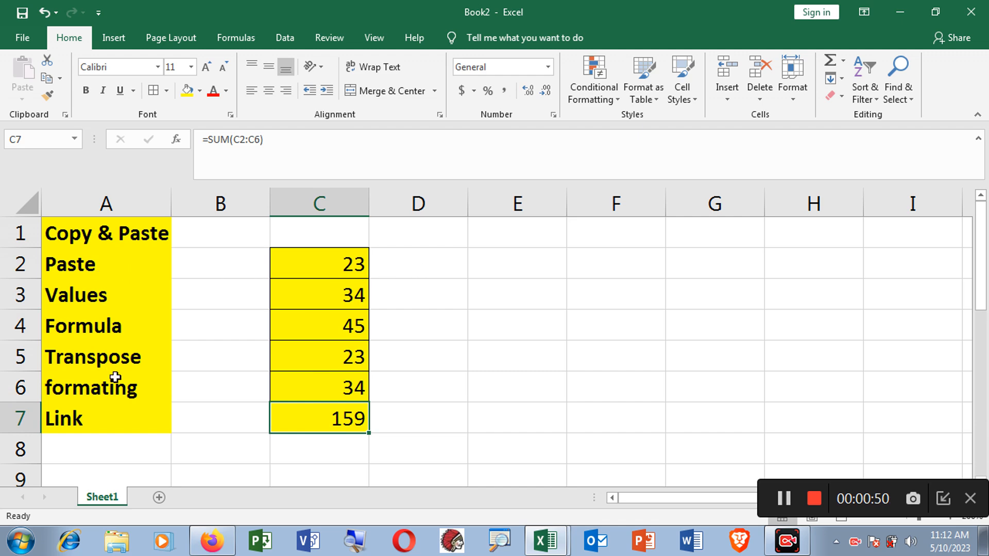
Copy the range C2:C7, paste it in full with the standard Paste option starting at E2, and inspect the total formula in E7.
{"action": "left_click_drag", "start_coordinate": [323, 261], "coordinate": [336, 416]}
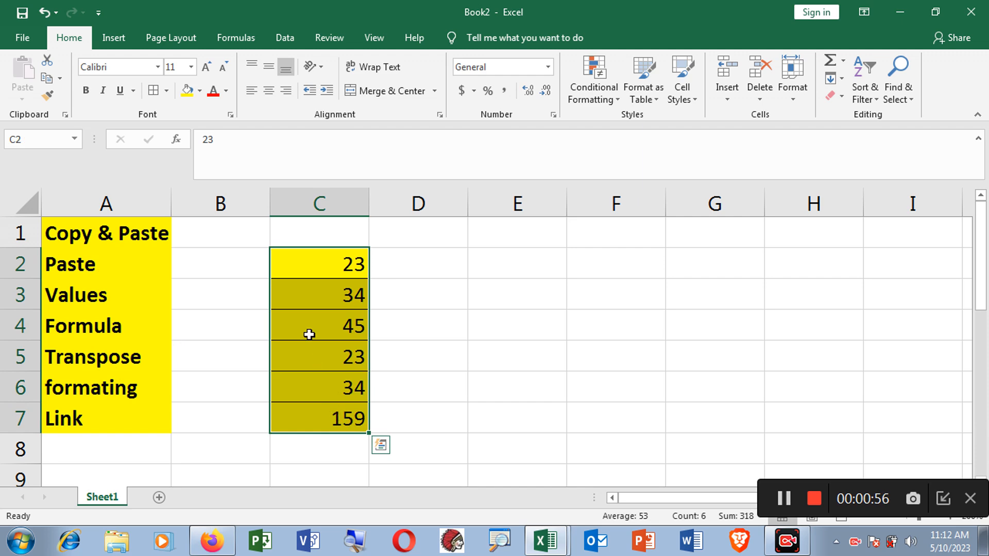
{"action": "right_click", "coordinate": [298, 273]}
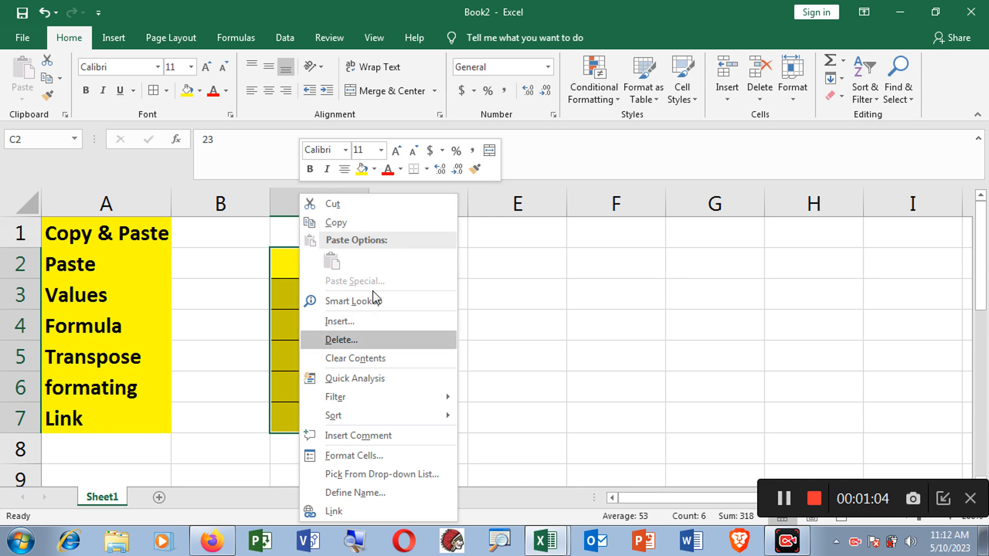
{"action": "left_click", "coordinate": [345, 225]}
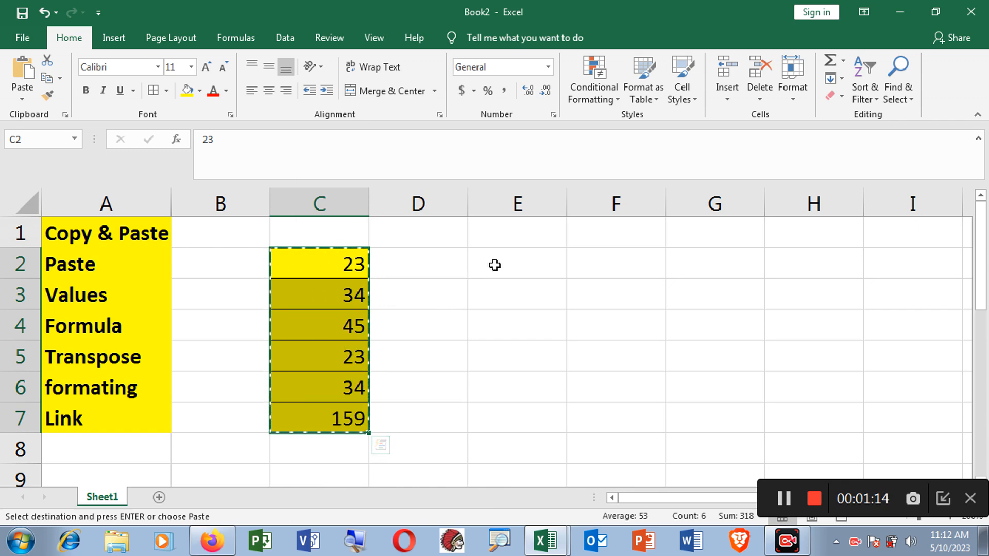
{"action": "left_click", "coordinate": [480, 271]}
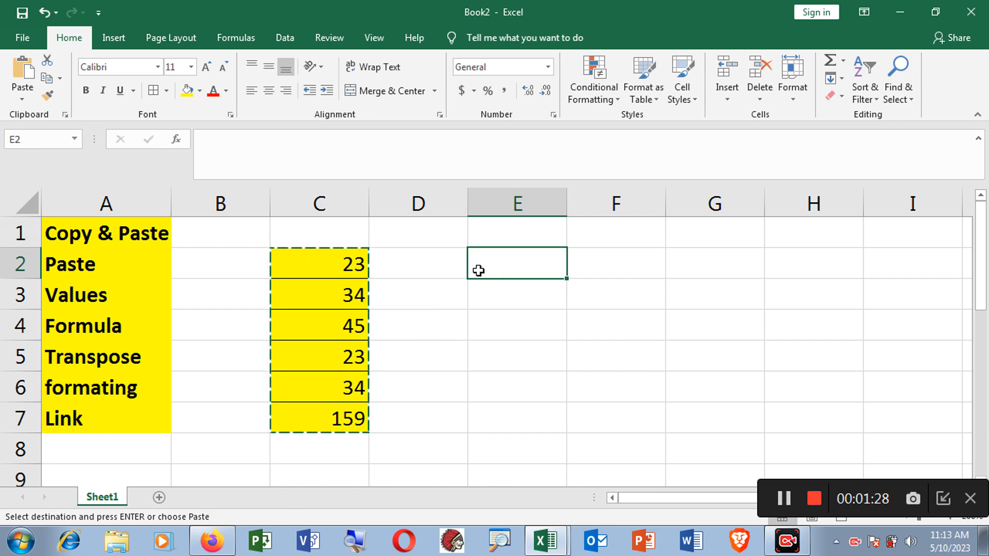
{"action": "right_click", "coordinate": [510, 265]}
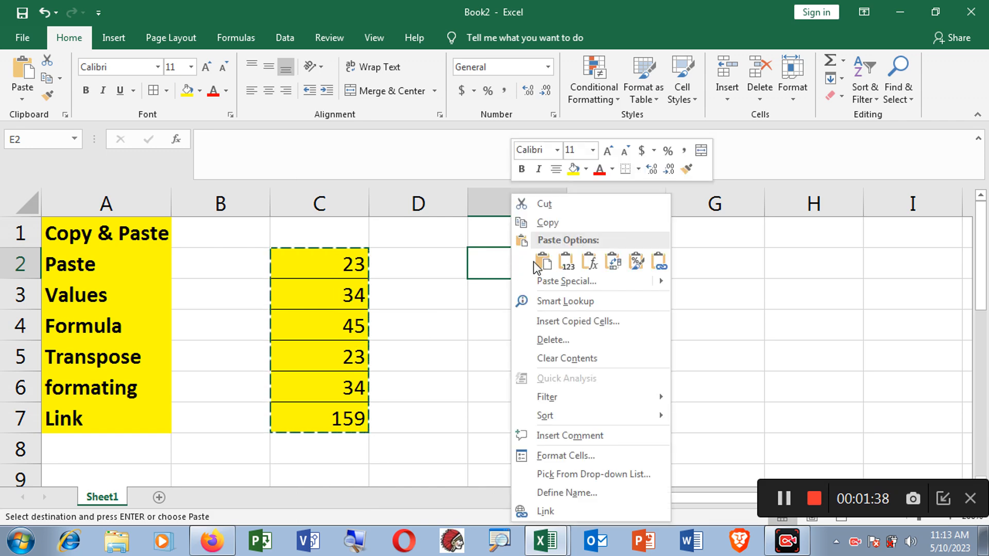
{"action": "left_click", "coordinate": [542, 262]}
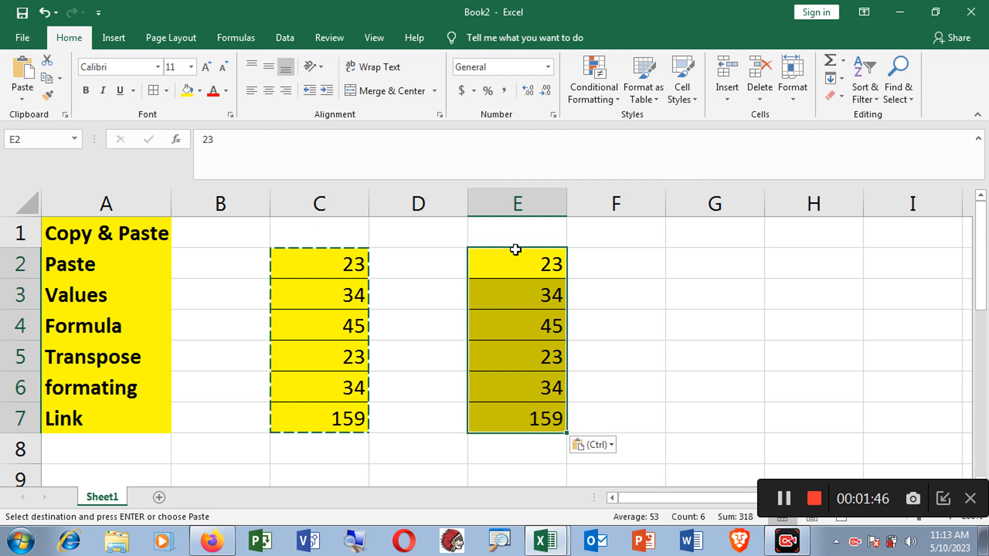
{"action": "left_click", "coordinate": [527, 270]}
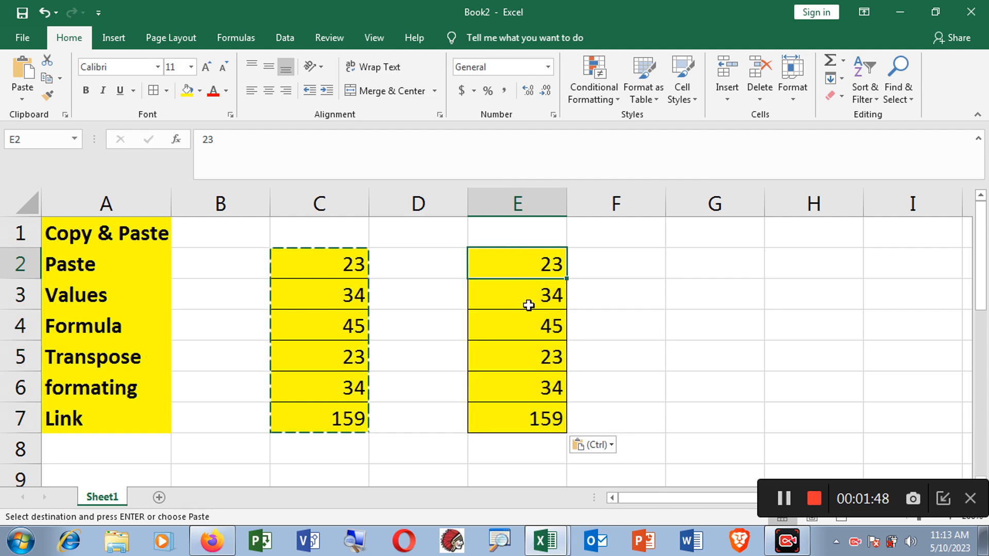
{"action": "left_click", "coordinate": [530, 299]}
{"action": "left_click_drag", "start_coordinate": [525, 277], "coordinate": [524, 393]}
{"action": "left_click", "coordinate": [525, 415]}
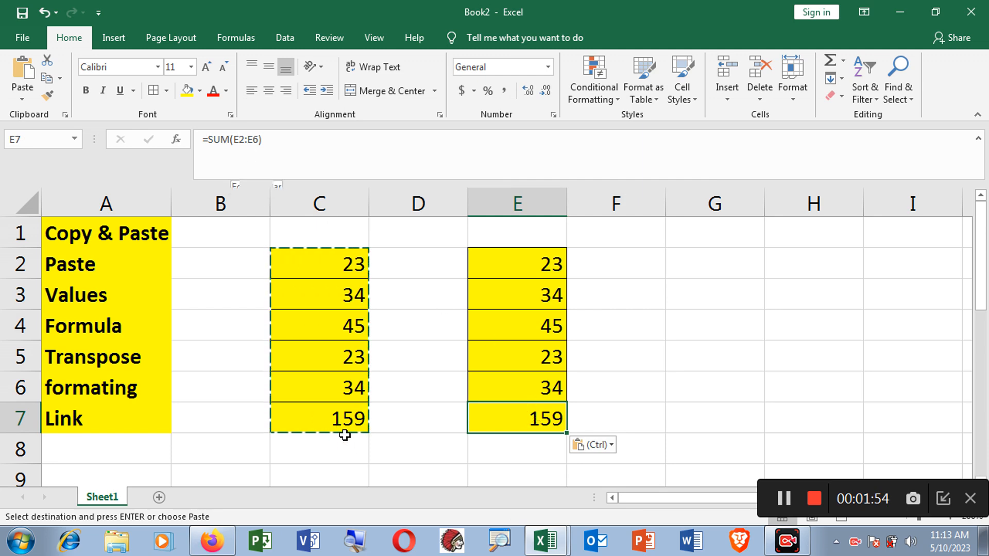
{"action": "left_click", "coordinate": [514, 418]}
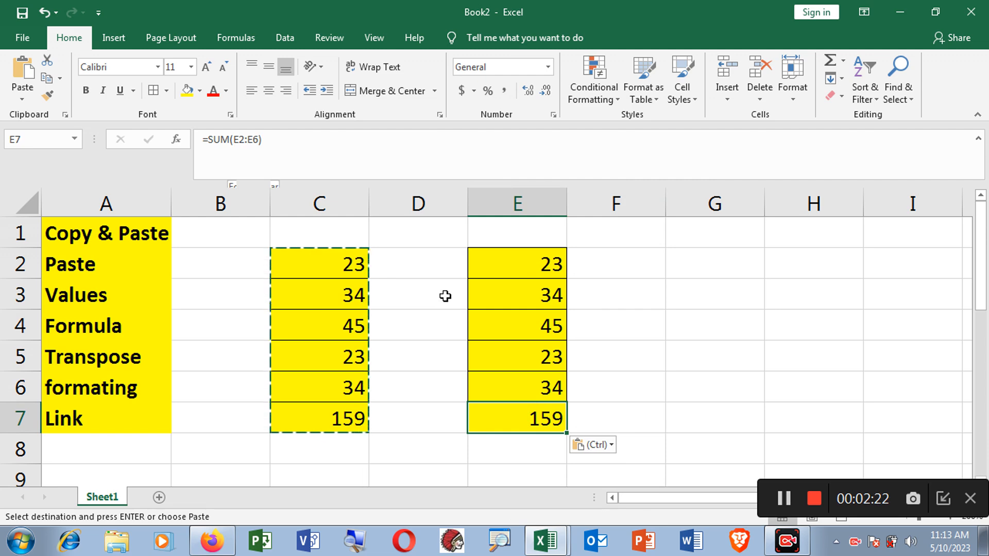
Paste the copied C2:C7 range as values only starting at F2, and inspect the content of F7.
{"action": "left_click", "coordinate": [635, 268]}
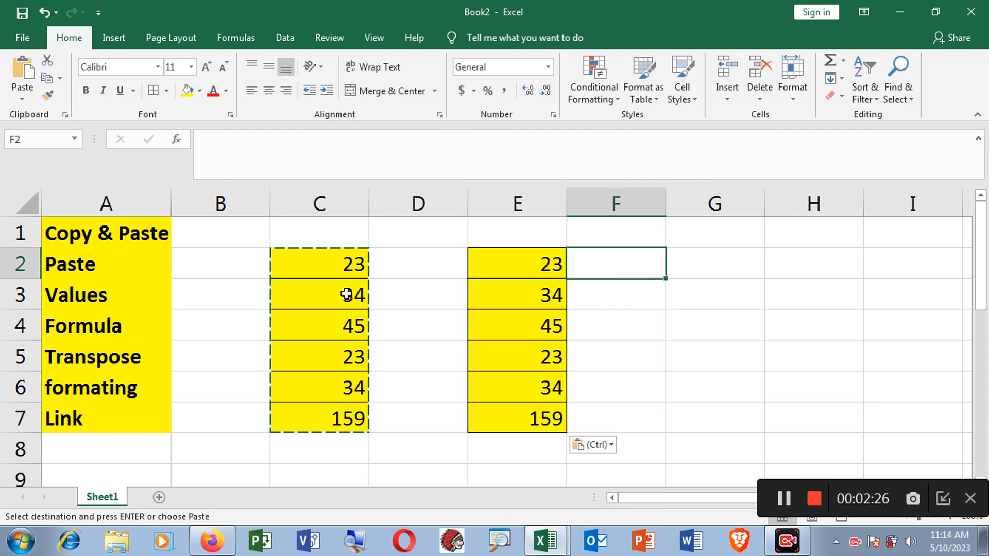
{"action": "right_click", "coordinate": [608, 265]}
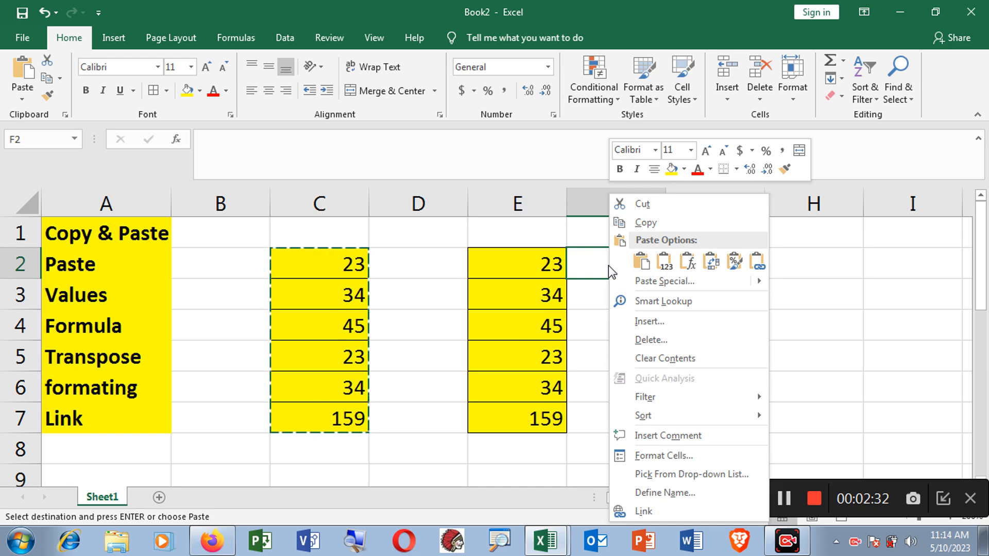
{"action": "left_click", "coordinate": [662, 265]}
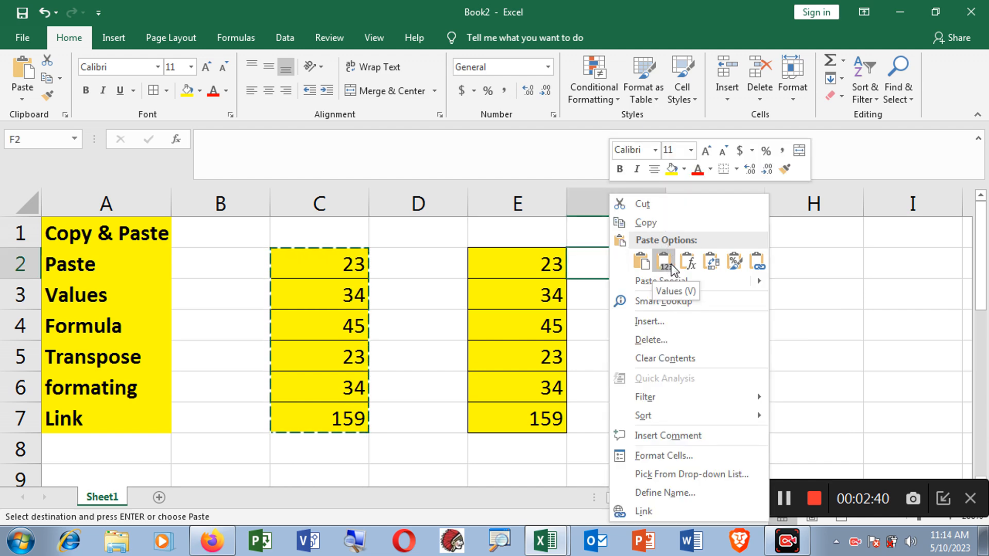
{"action": "left_click", "coordinate": [669, 265]}
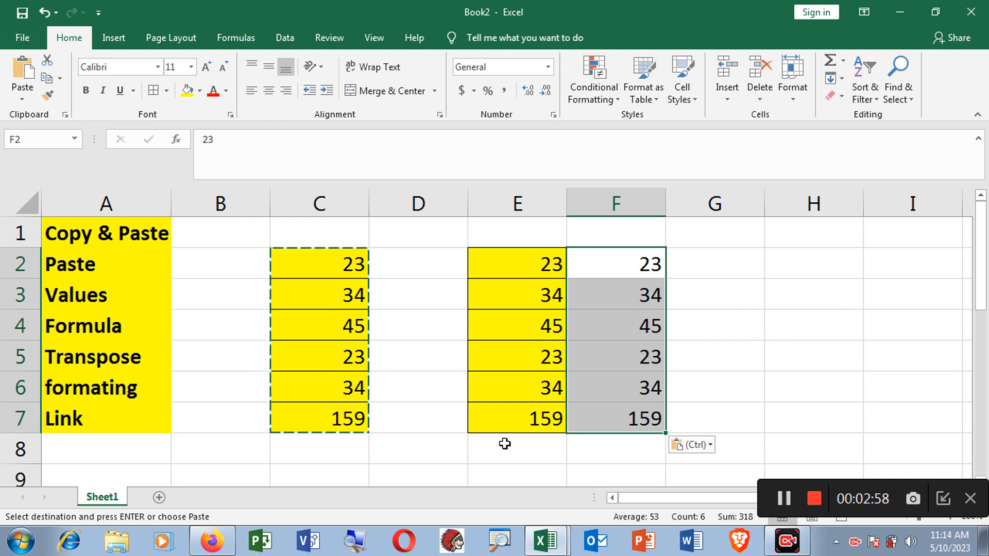
{"action": "left_click", "coordinate": [647, 420]}
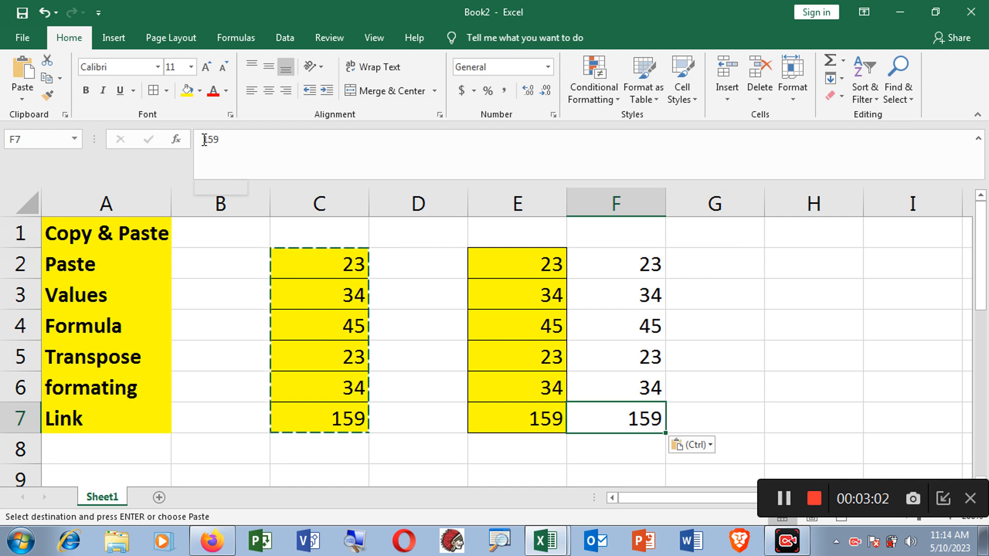
{"action": "double_click", "coordinate": [230, 145]}
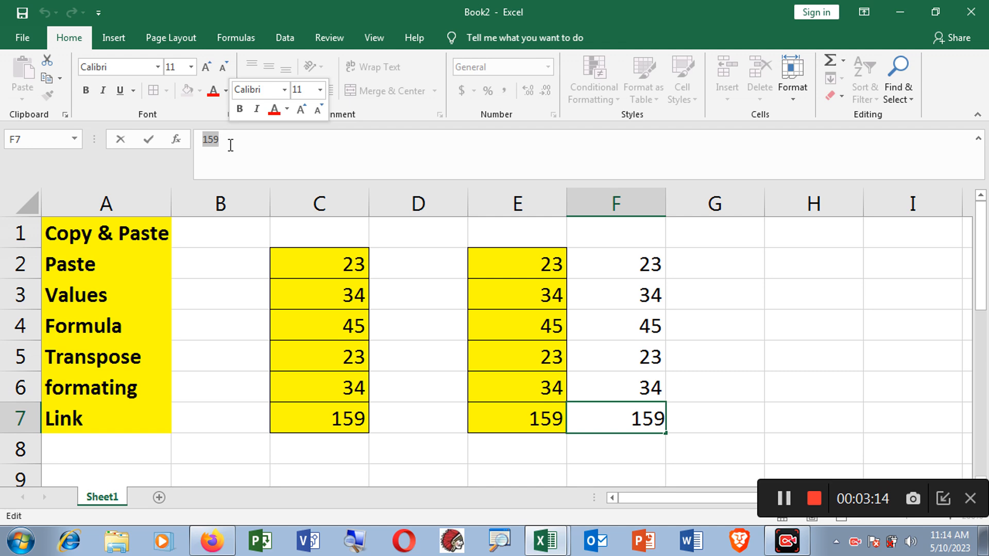
{"action": "left_click", "coordinate": [742, 268]}
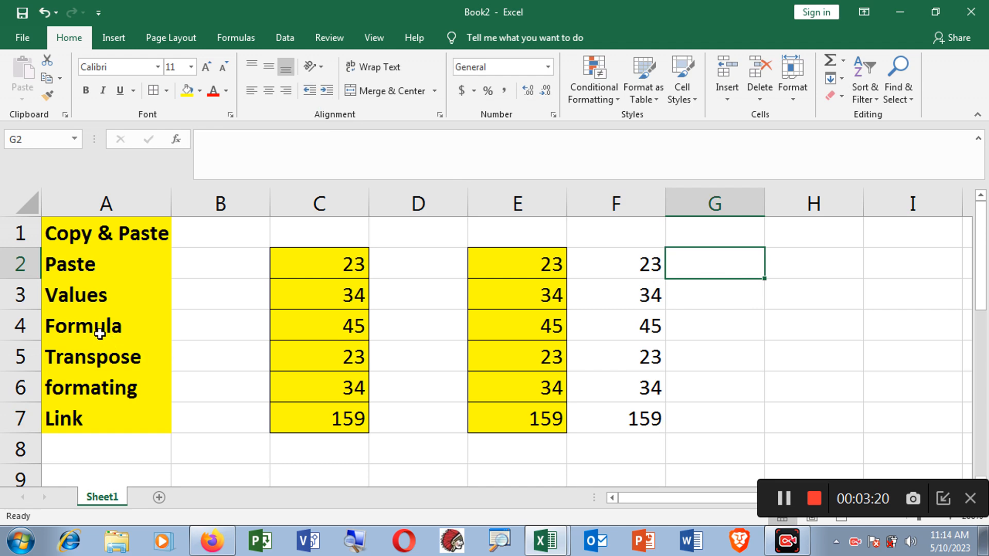
{"action": "left_click", "coordinate": [632, 427]}
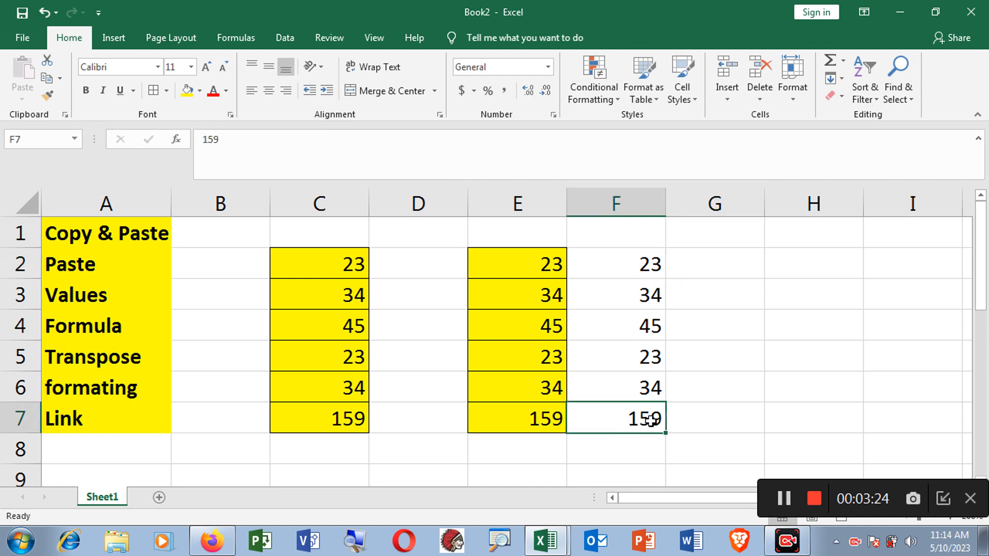
{"action": "left_click", "coordinate": [731, 264]}
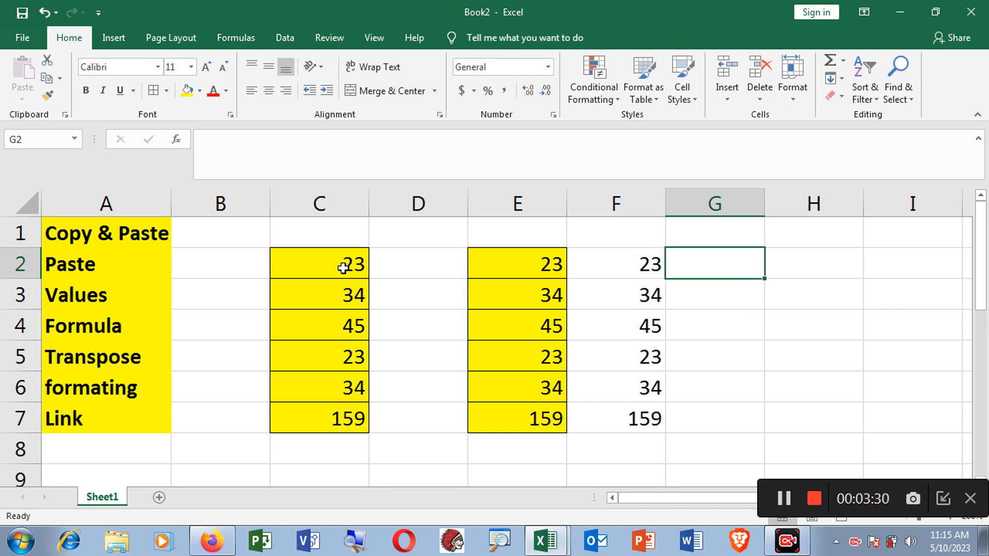
Copy the range C2:C7 and paste it with the Formulas option starting at G2.
{"action": "left_click_drag", "start_coordinate": [342, 261], "coordinate": [338, 417]}
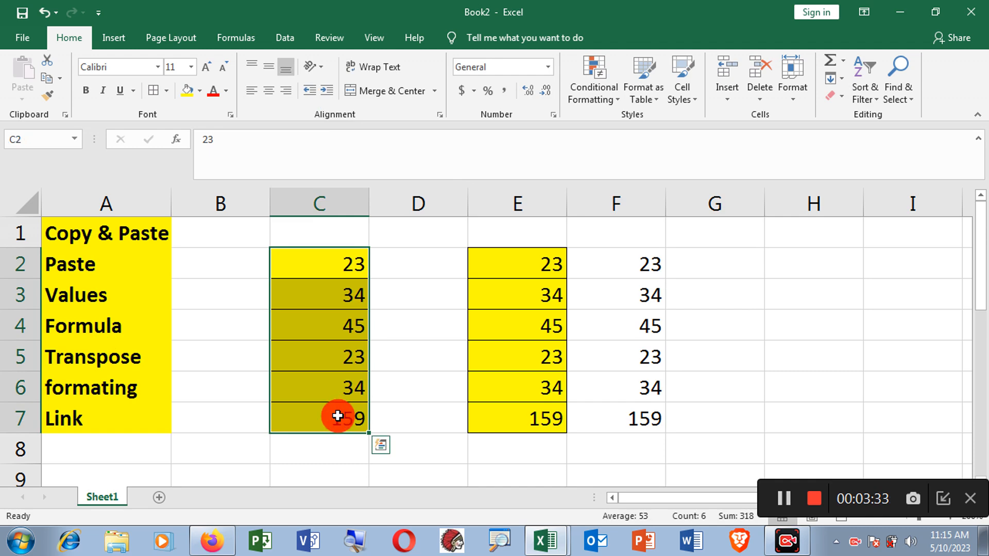
{"action": "right_click", "coordinate": [303, 279]}
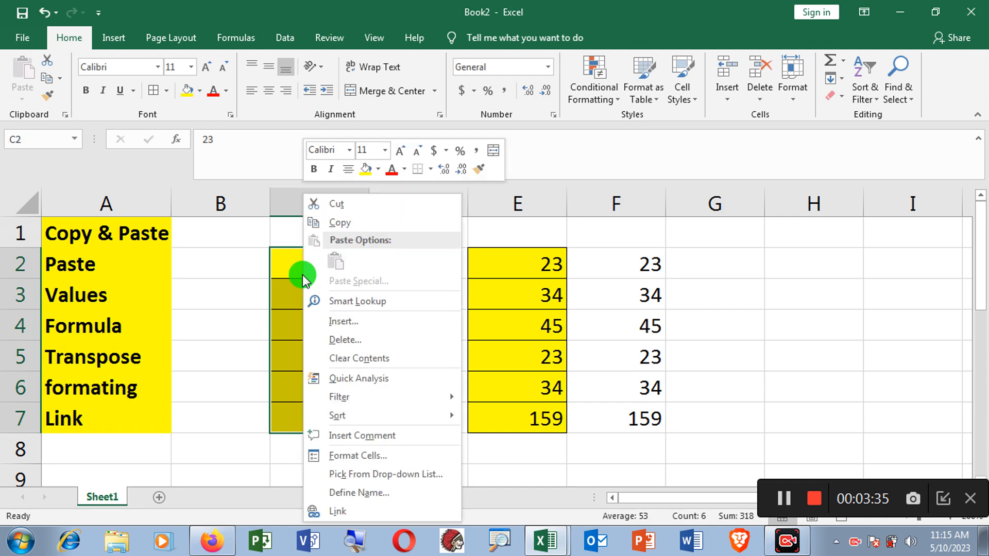
{"action": "left_click", "coordinate": [342, 221]}
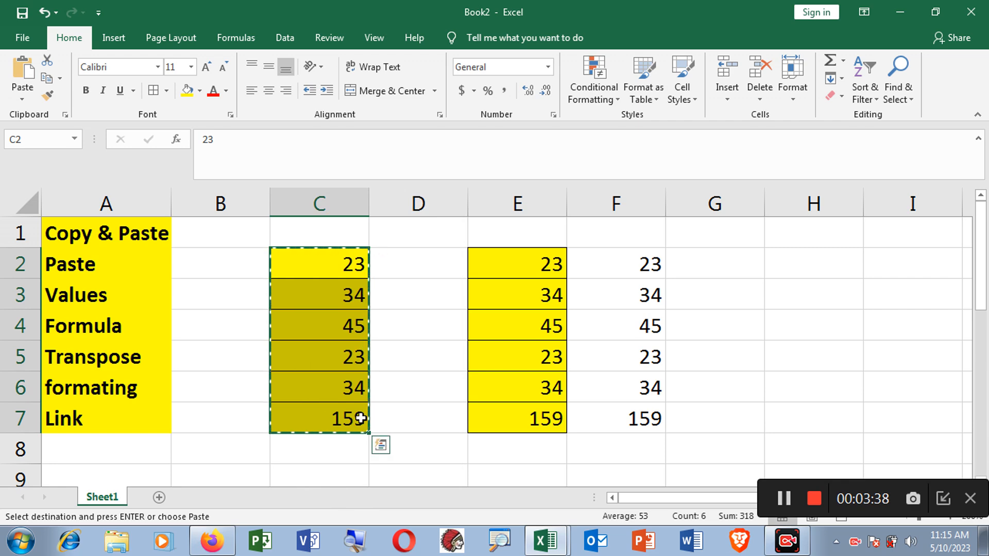
{"action": "left_click", "coordinate": [724, 264]}
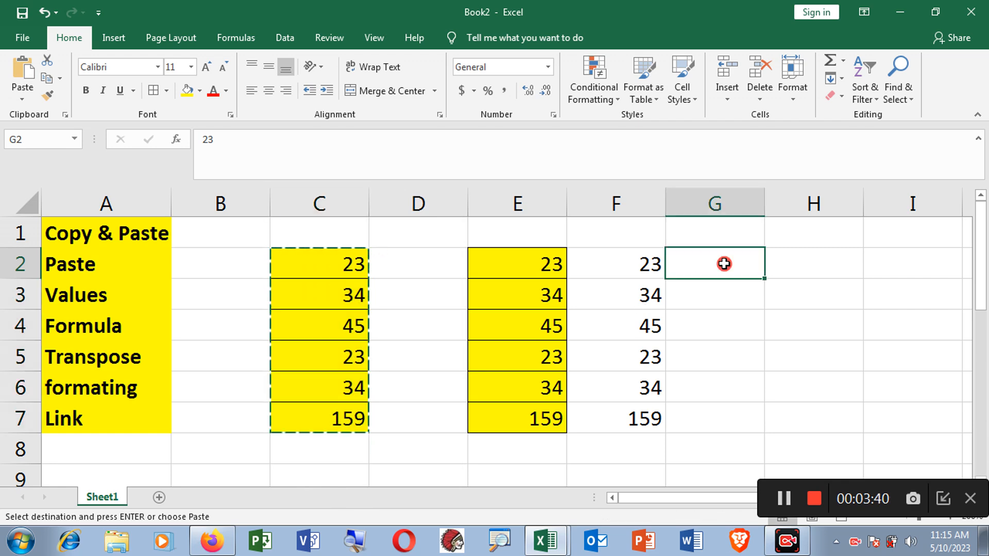
{"action": "right_click", "coordinate": [724, 264]}
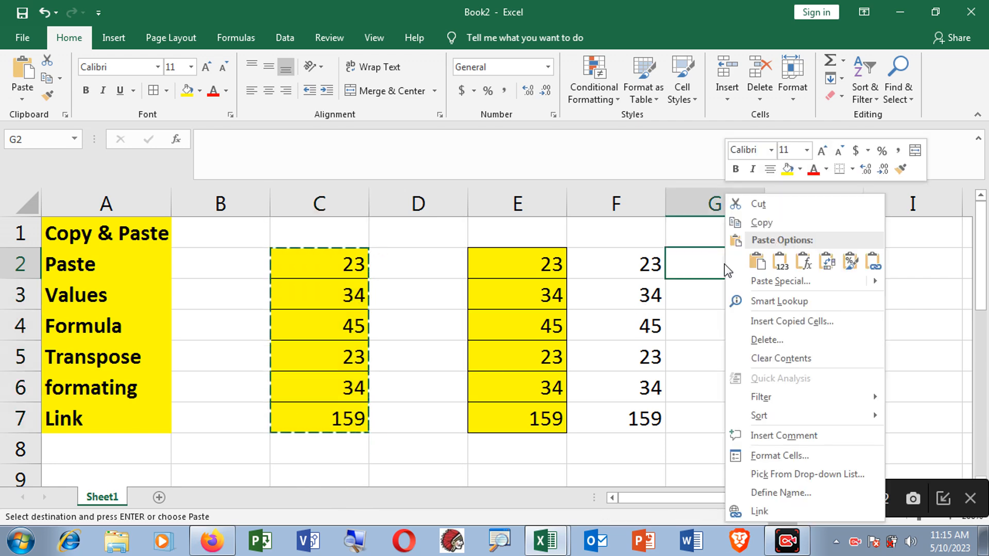
{"action": "left_click", "coordinate": [805, 264]}
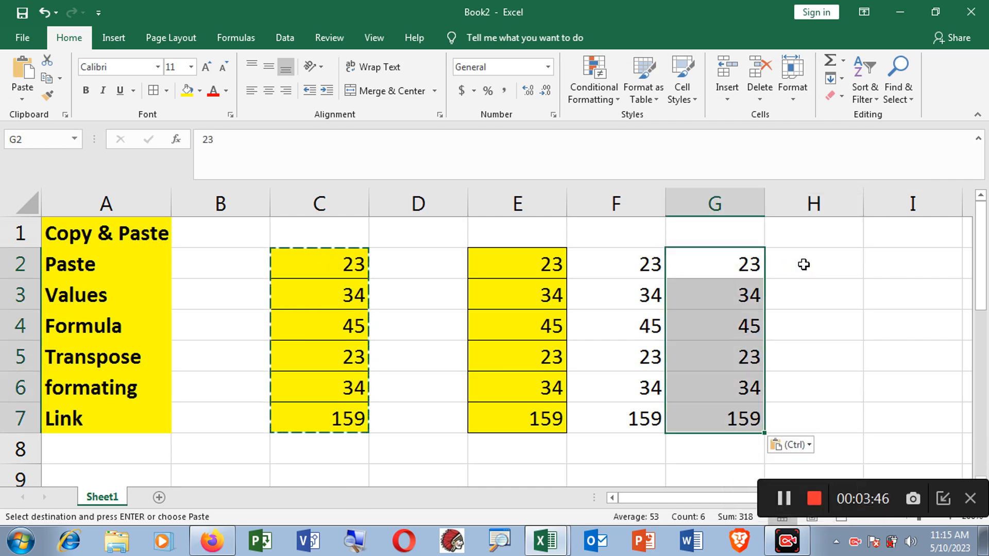
Examine the pasted cells G2:G7 one by one, including the total's formula, and compare them with column F.
{"action": "left_click", "coordinate": [742, 268]}
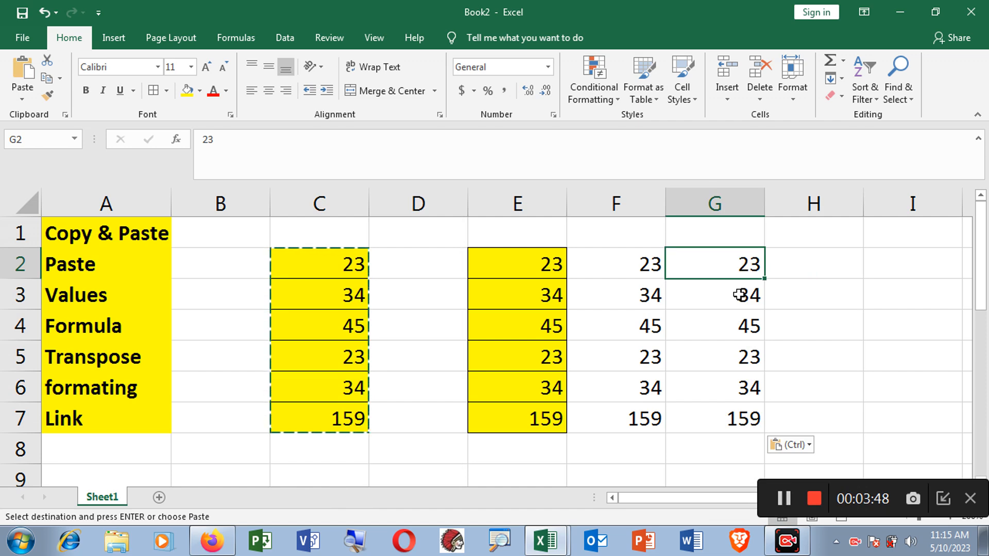
{"action": "left_click", "coordinate": [741, 295]}
{"action": "left_click", "coordinate": [741, 326]}
{"action": "left_click", "coordinate": [739, 355]}
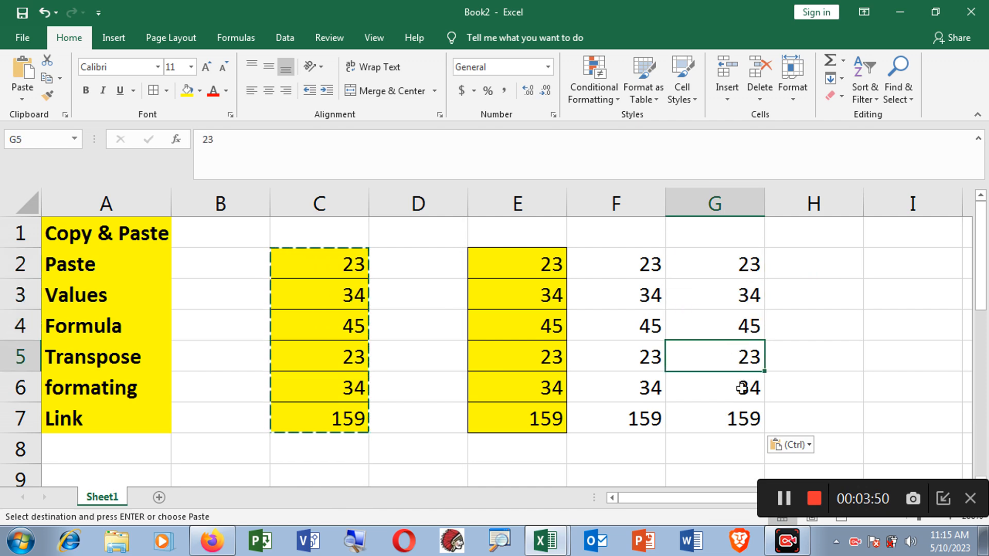
{"action": "left_click", "coordinate": [741, 386]}
{"action": "left_click", "coordinate": [740, 417]}
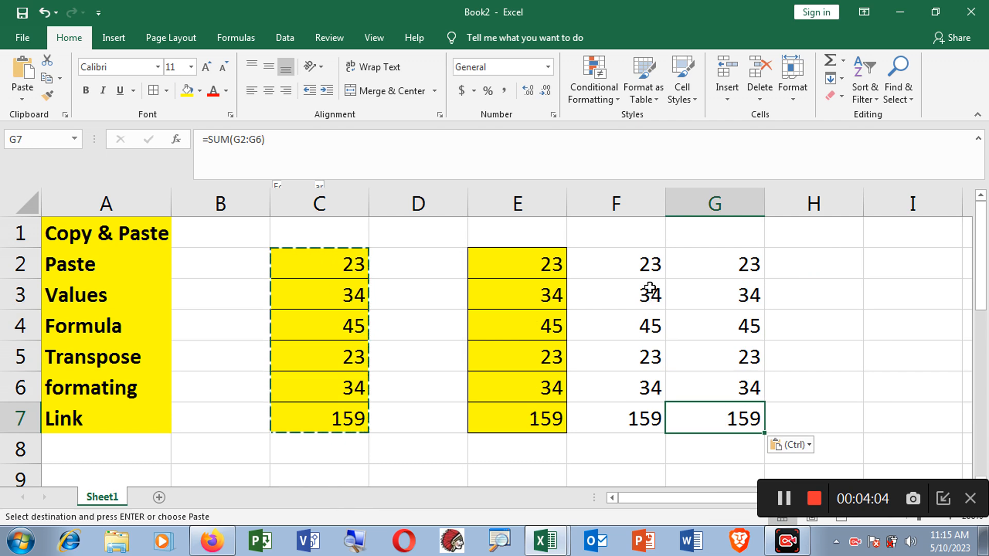
{"action": "left_click", "coordinate": [641, 260]}
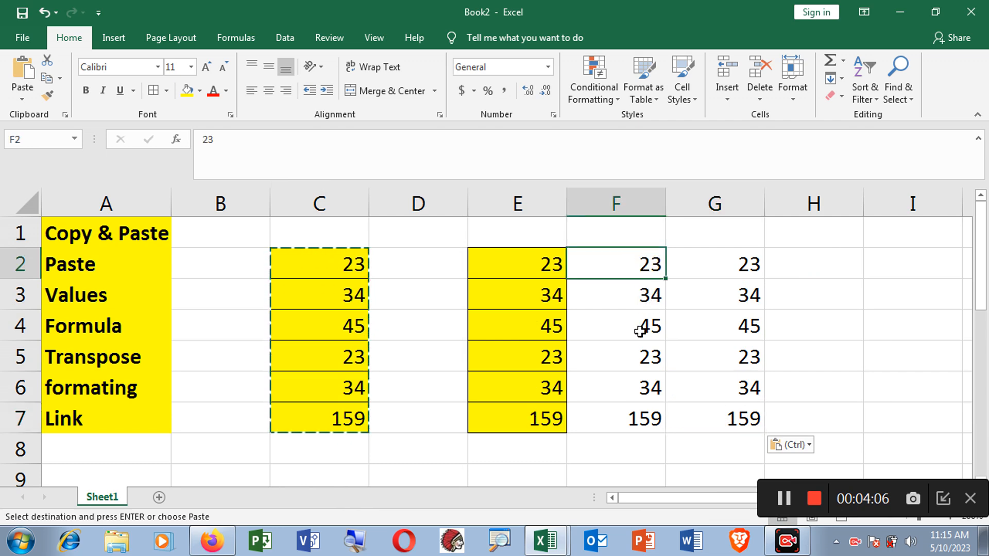
{"action": "left_click", "coordinate": [749, 263]}
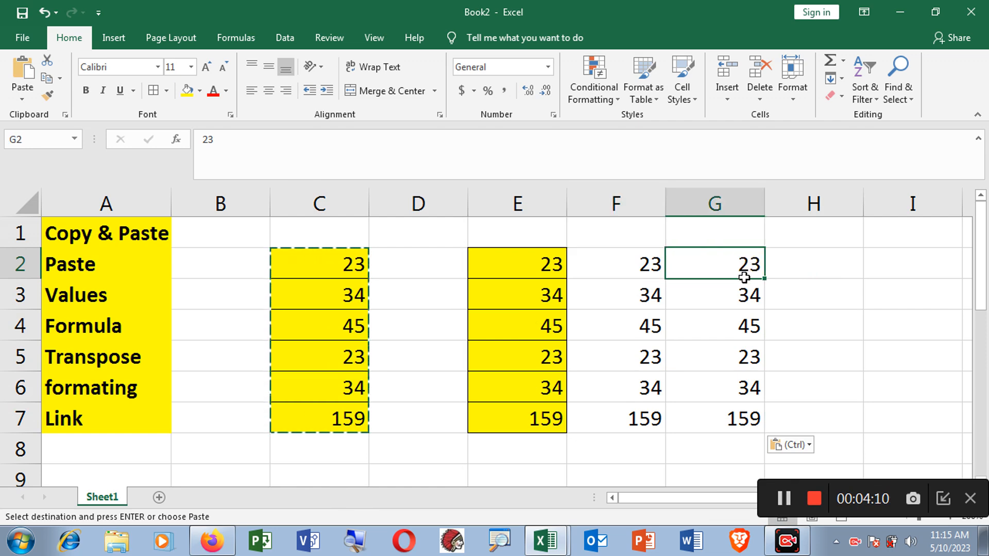
Check the total's formula in G7, and paste the copied C2:C7 range with the Transpose option starting at D8.
{"action": "left_click", "coordinate": [745, 418]}
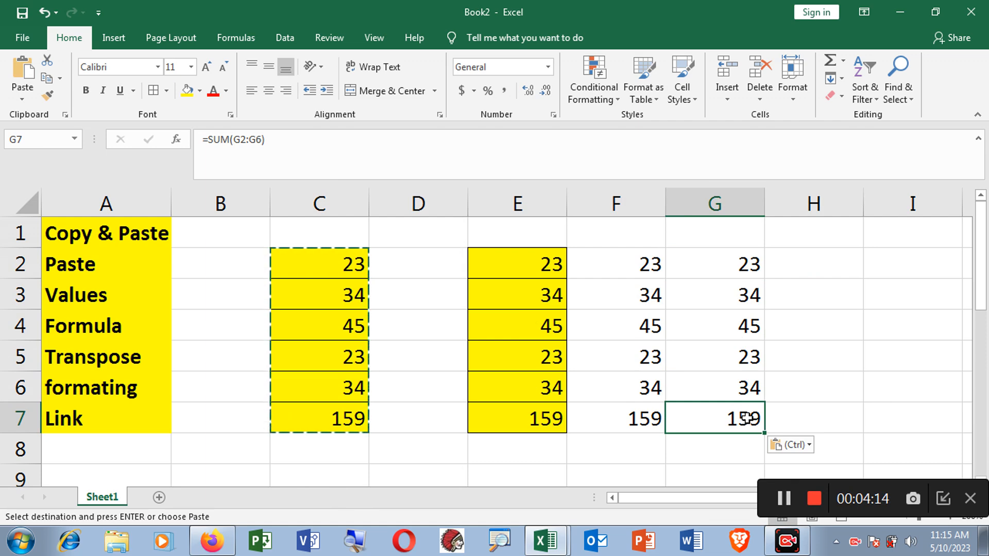
{"action": "left_click", "coordinate": [826, 269]}
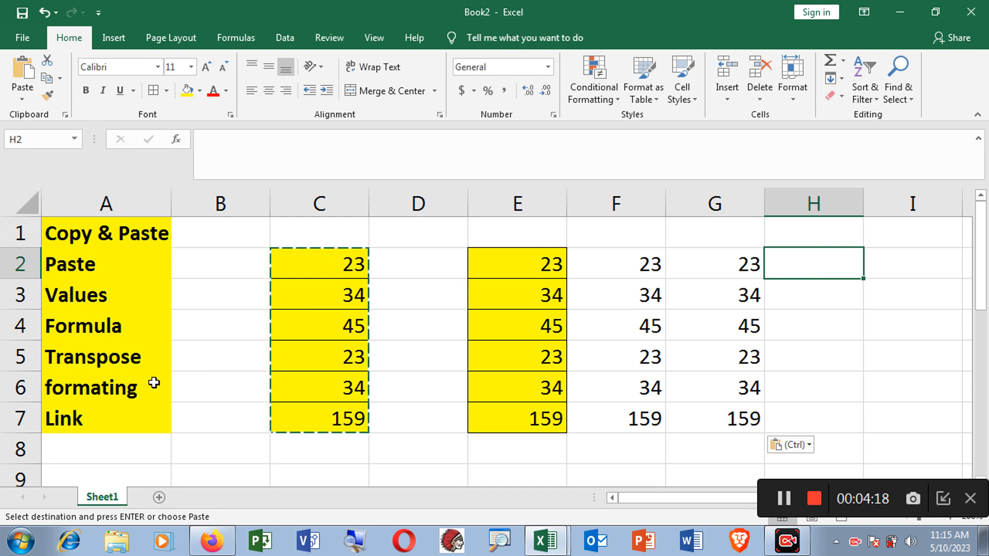
{"action": "left_click", "coordinate": [295, 456]}
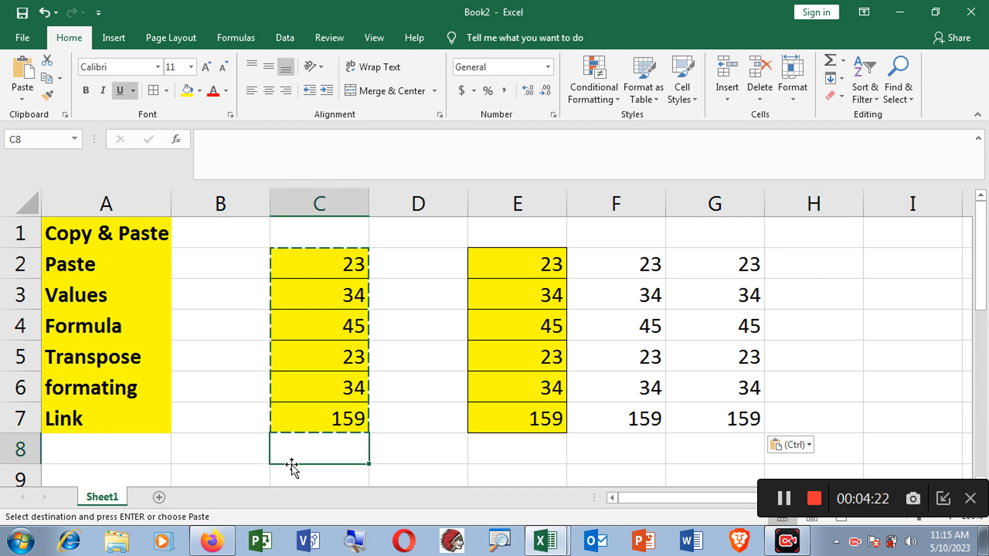
{"action": "left_click", "coordinate": [405, 451]}
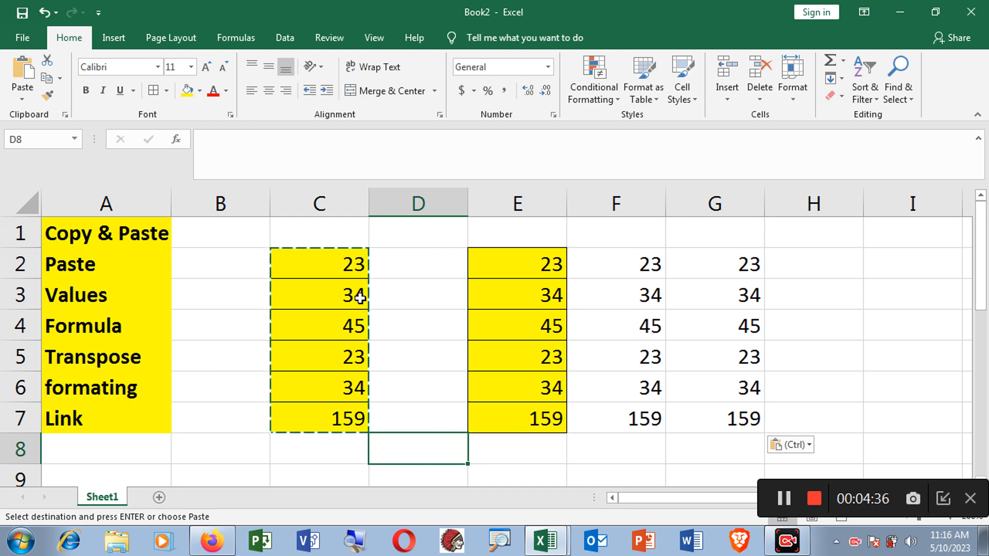
{"action": "left_click", "coordinate": [431, 451]}
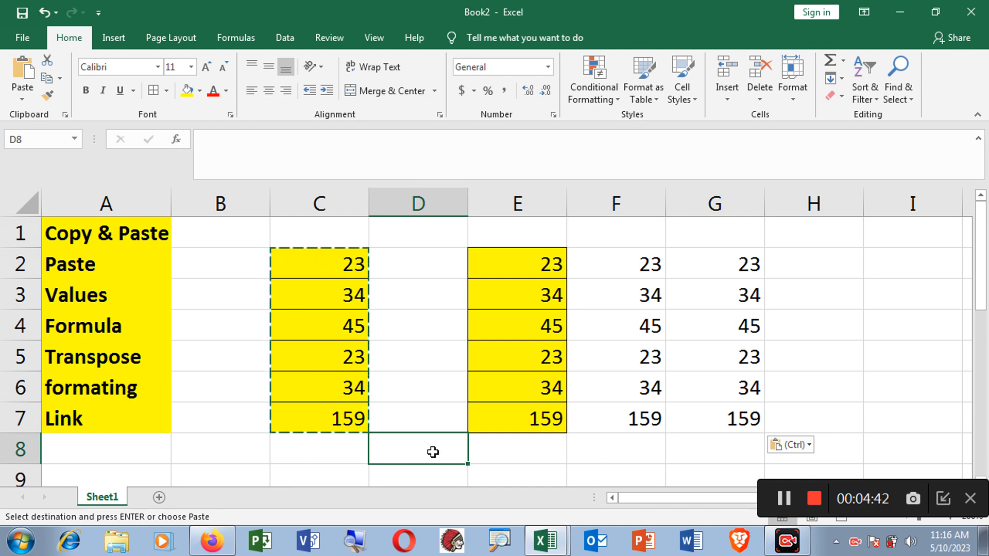
{"action": "right_click", "coordinate": [433, 452]}
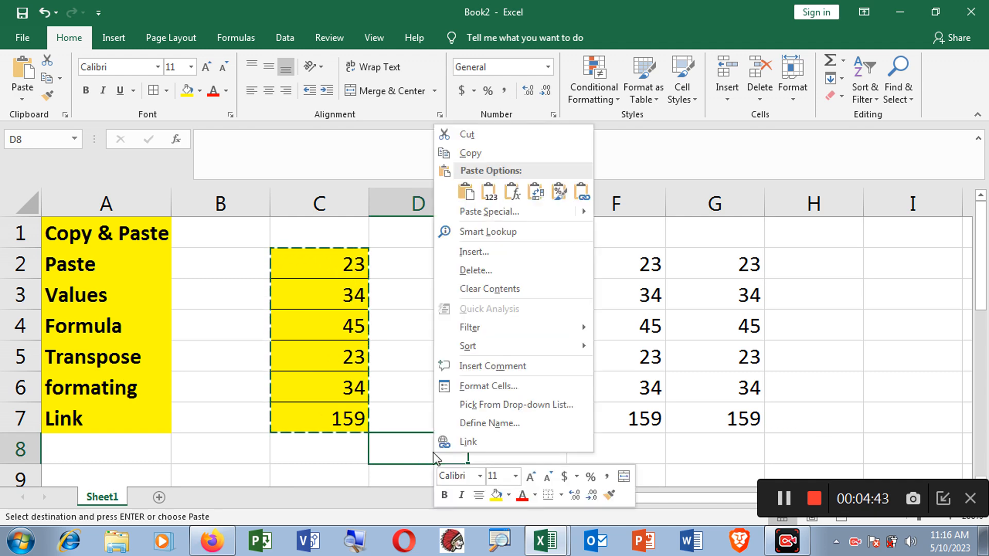
{"action": "left_click", "coordinate": [535, 192]}
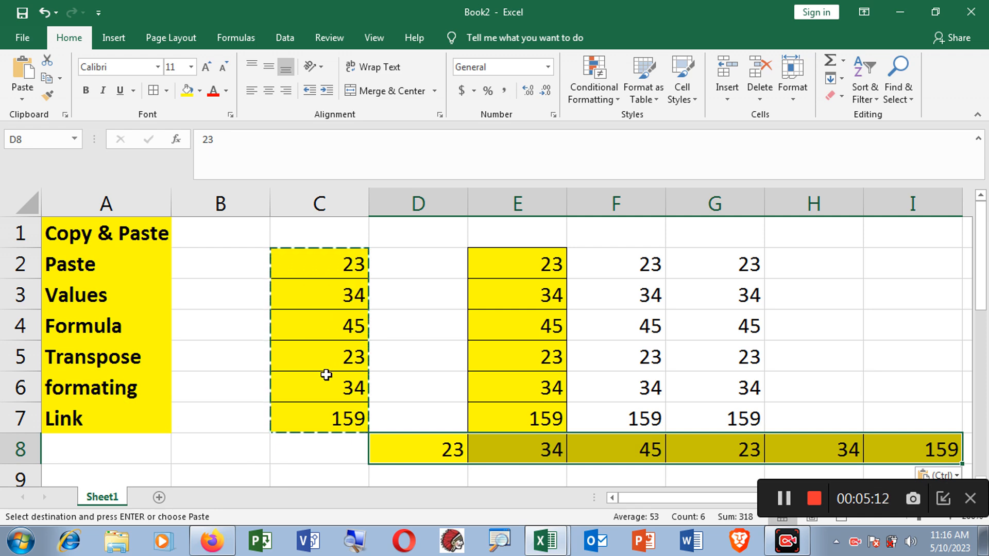
Paste only the formatting of the copied C2:C7 range starting at H2.
{"action": "left_click", "coordinate": [834, 262]}
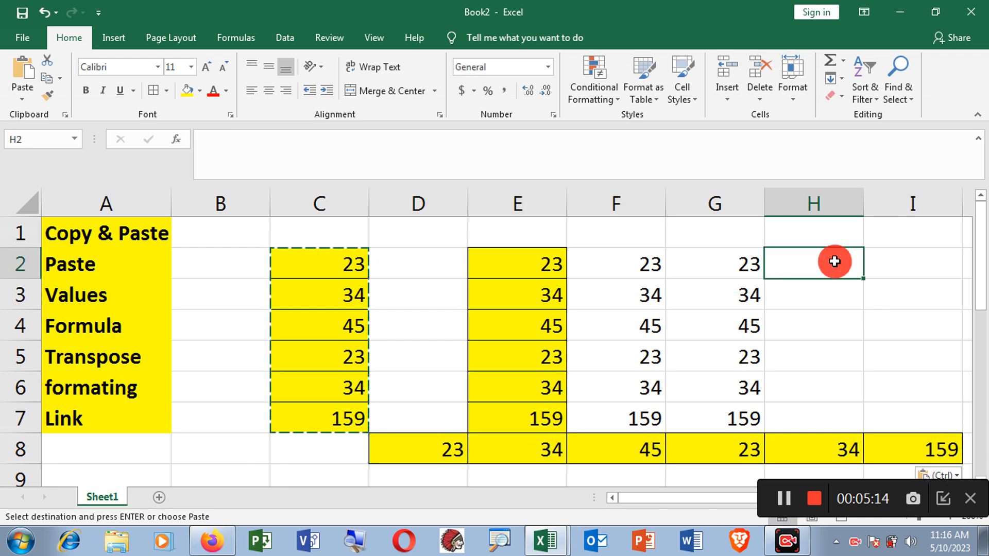
{"action": "right_click", "coordinate": [836, 261]}
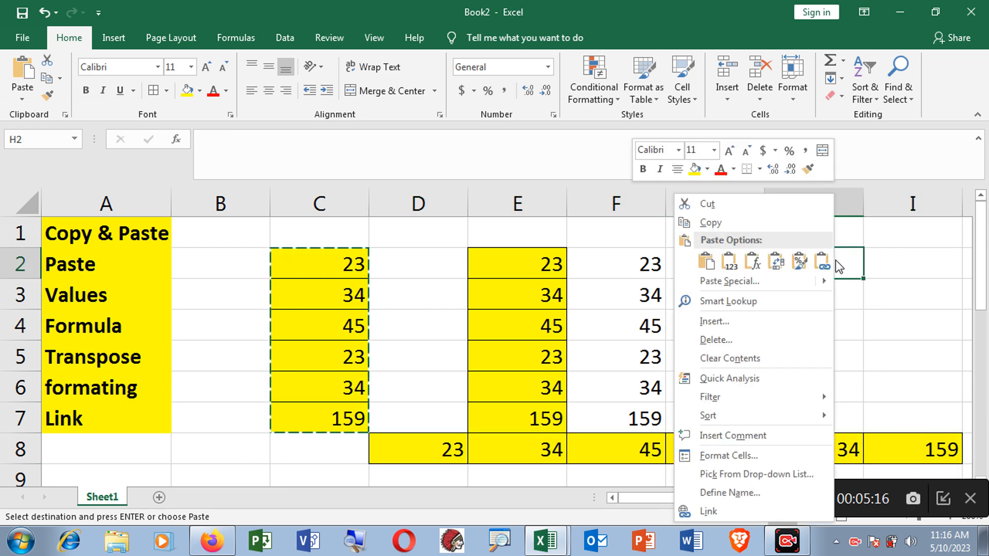
{"action": "left_click", "coordinate": [798, 263]}
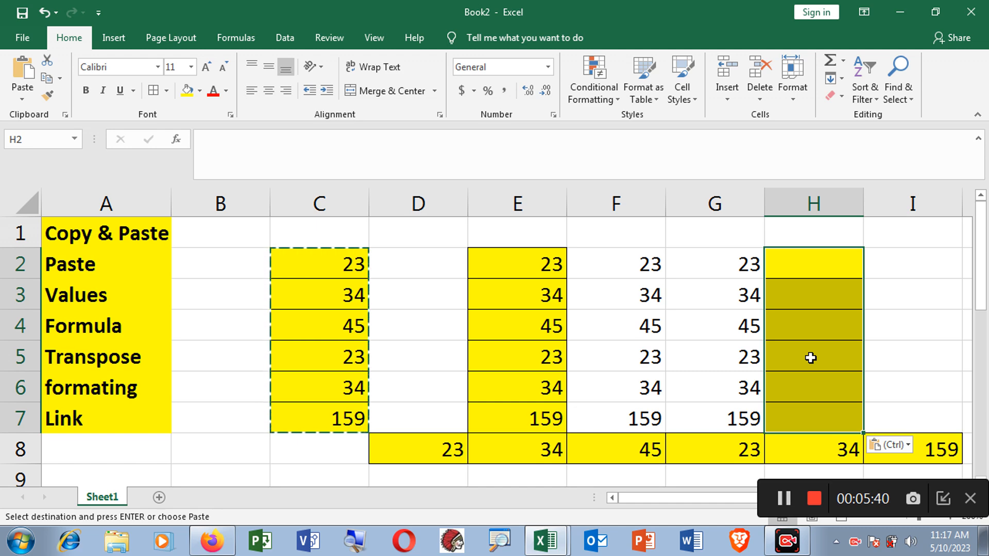
Open the Insert Hyperlink dialog for cell B8 to view its link options, and close it without adding a link.
{"action": "left_click", "coordinate": [894, 270]}
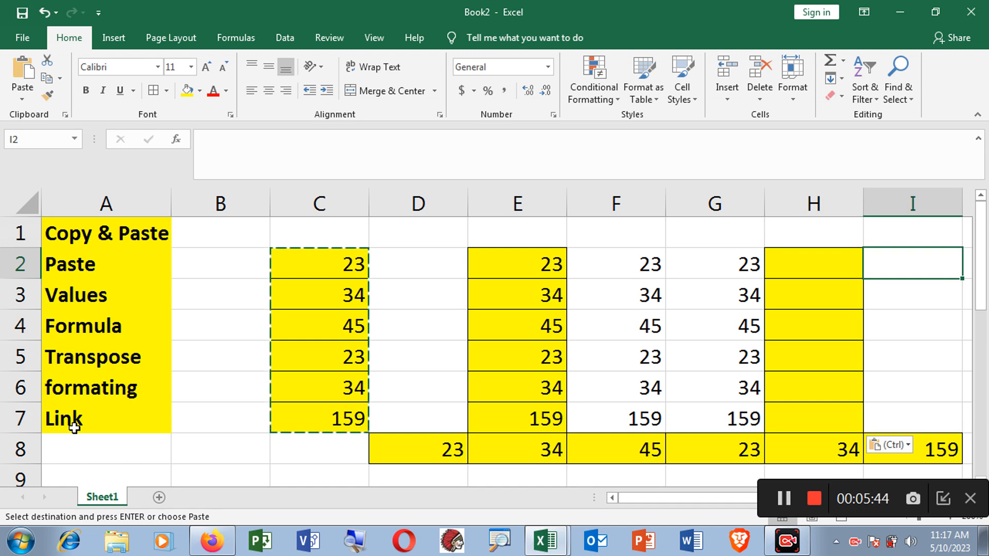
{"action": "left_click", "coordinate": [201, 458]}
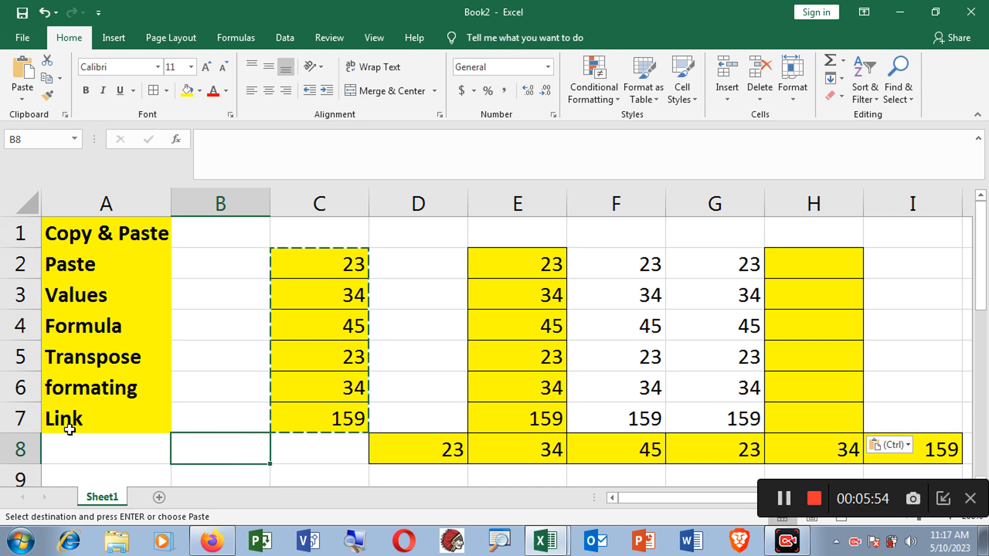
{"action": "right_click", "coordinate": [196, 447]}
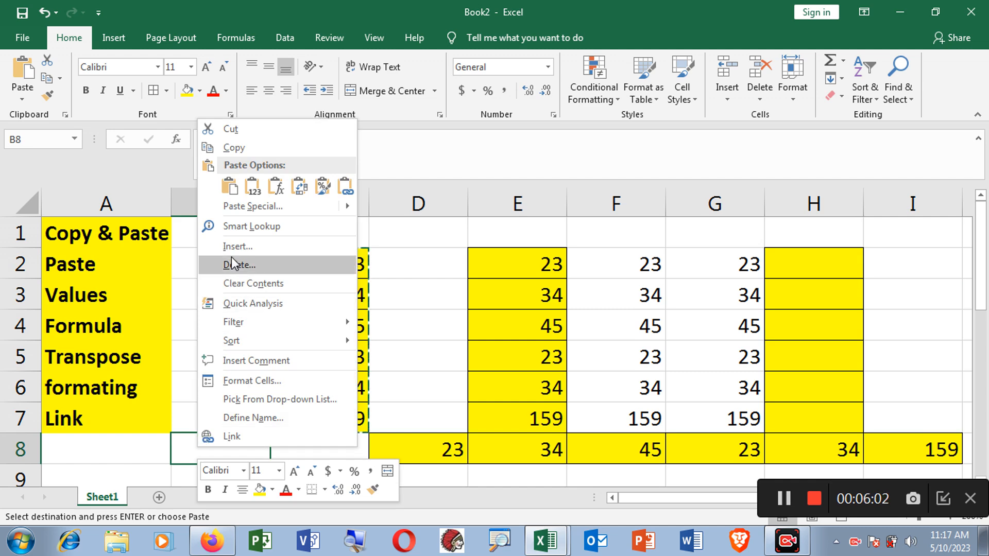
{"action": "left_click", "coordinate": [234, 439]}
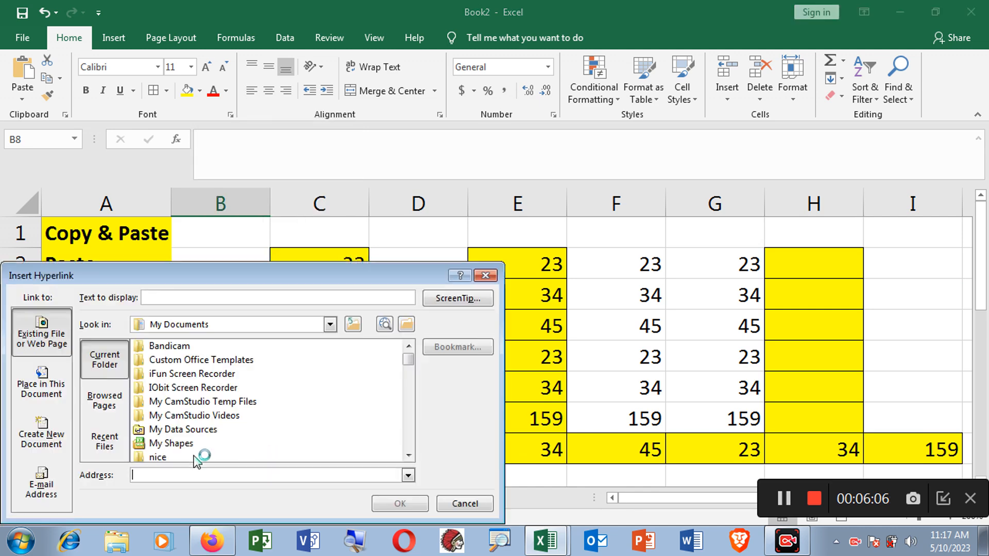
{"action": "left_click", "coordinate": [461, 504]}
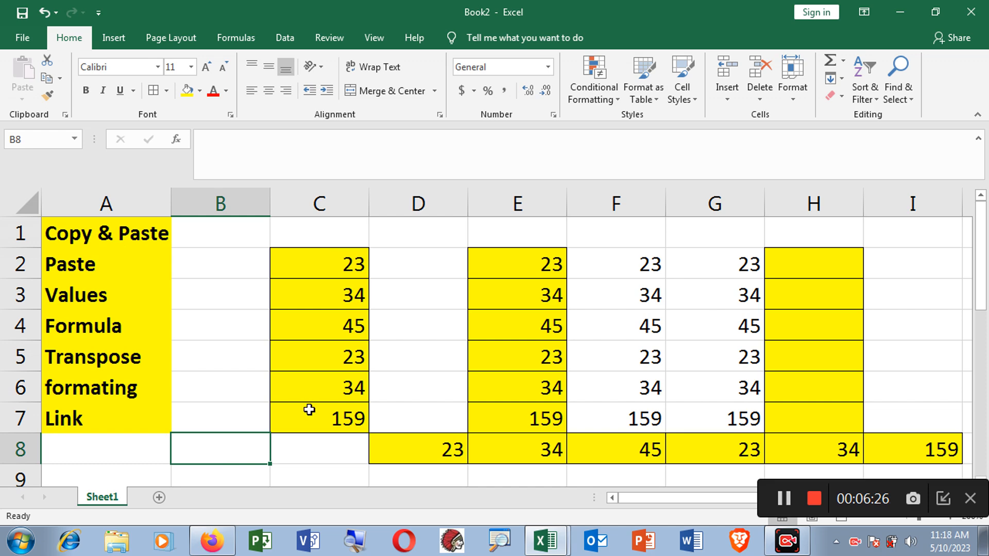
Review the paste option labels in A3:A7 one by one, from Values to Link.
{"action": "left_click", "coordinate": [83, 296]}
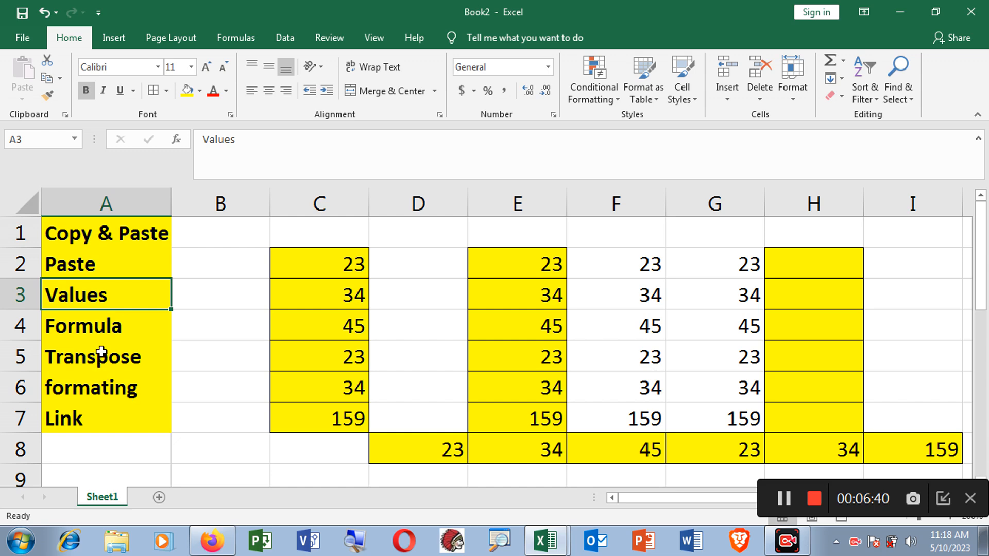
{"action": "left_click", "coordinate": [110, 336]}
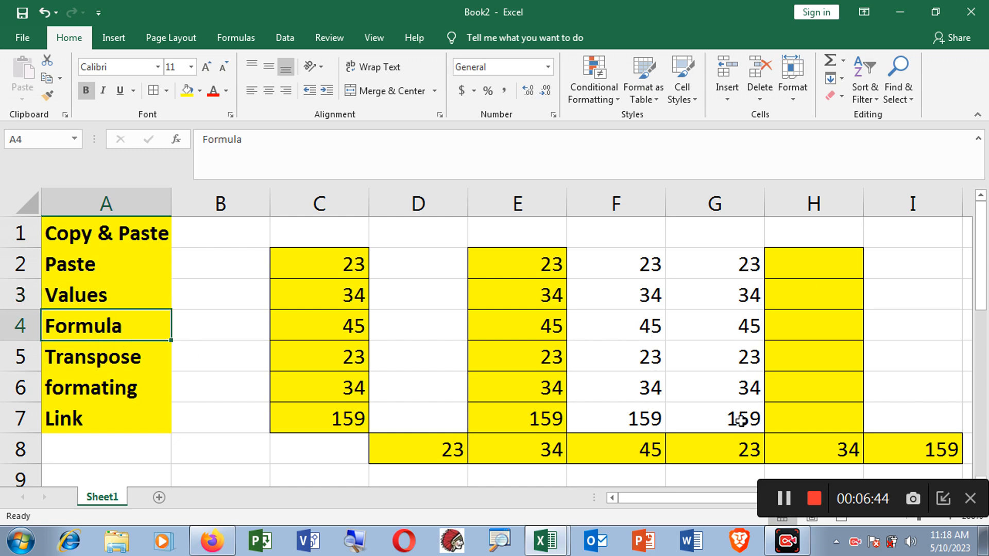
{"action": "left_click", "coordinate": [112, 361]}
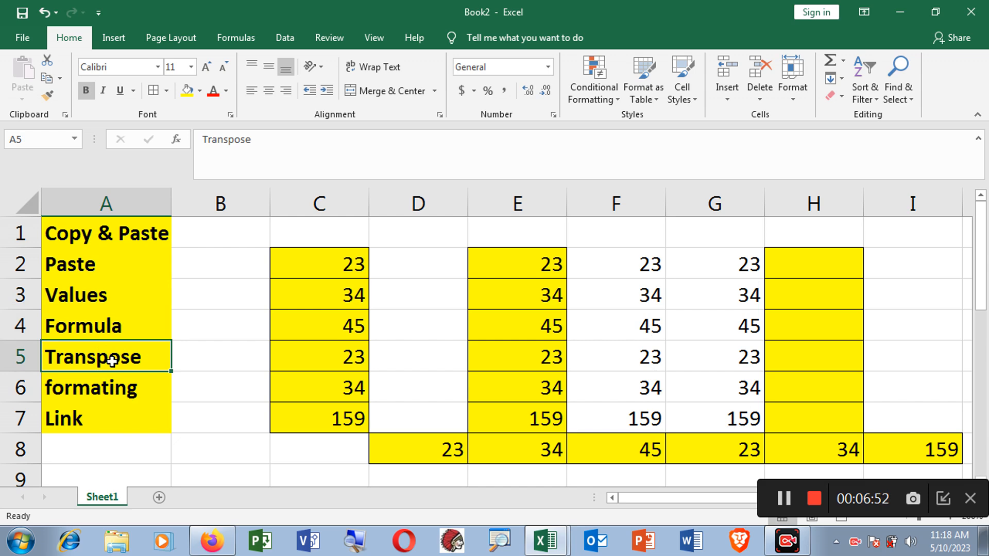
{"action": "left_click", "coordinate": [109, 392]}
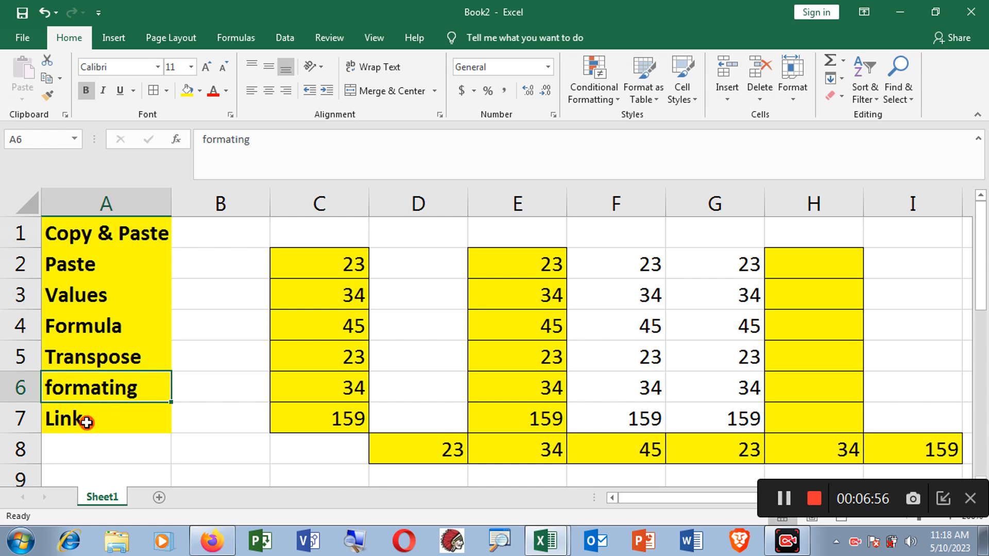
{"action": "left_click", "coordinate": [85, 422]}
{"action": "left_click", "coordinate": [216, 426]}
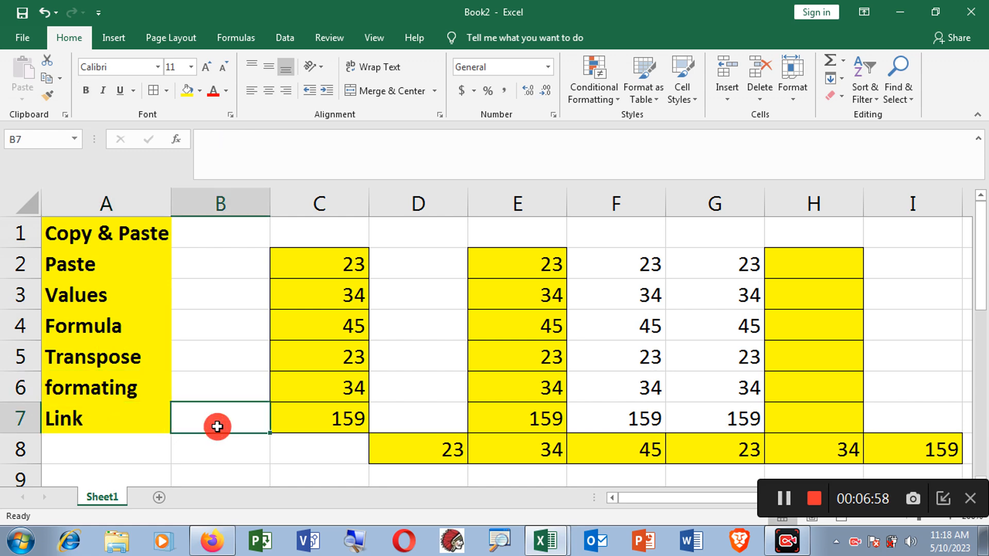